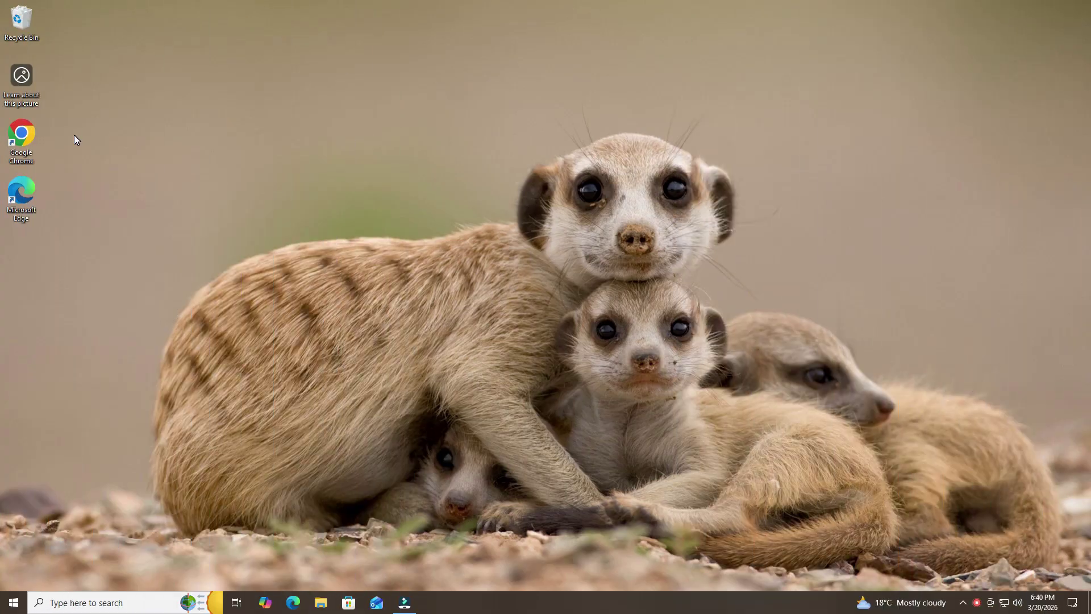
right_click(196, 115)
left_click(222, 149)
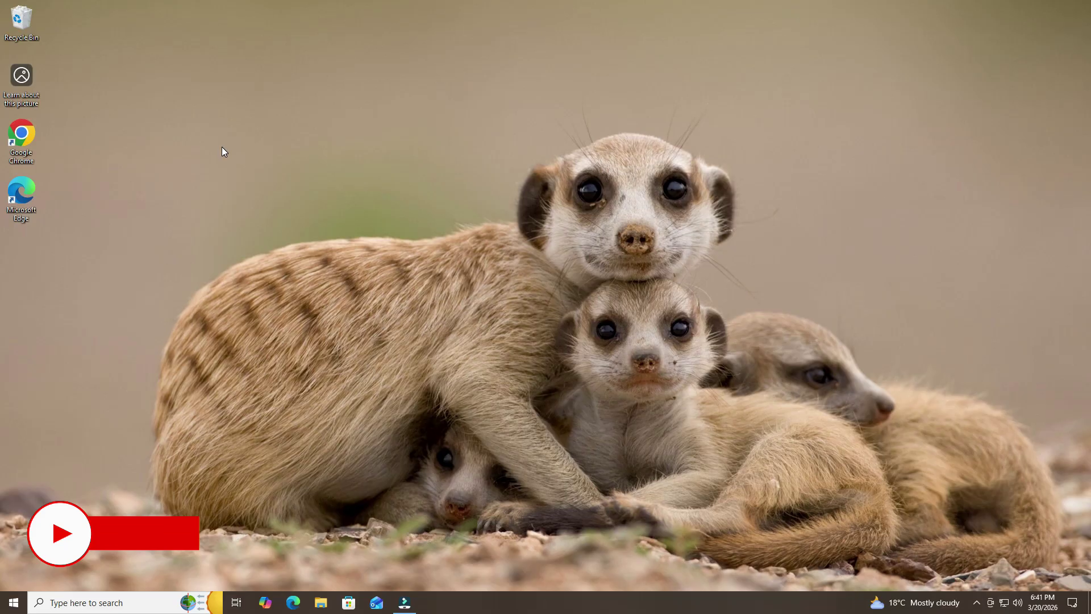
Step: Open Google Chrome and search for "vlc media player download"
left_click(30, 131)
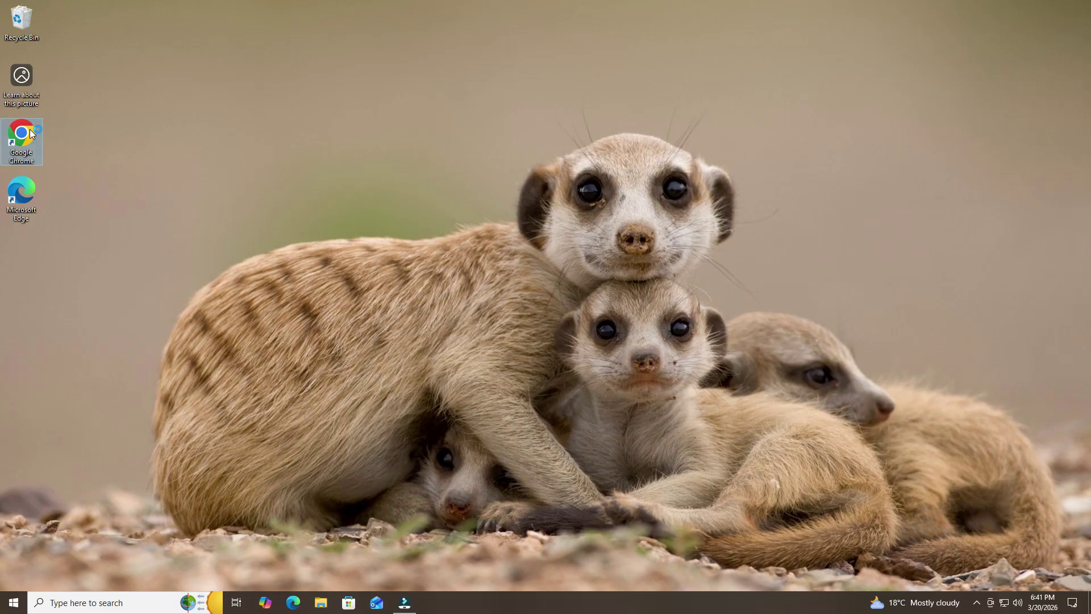
double_click(31, 132)
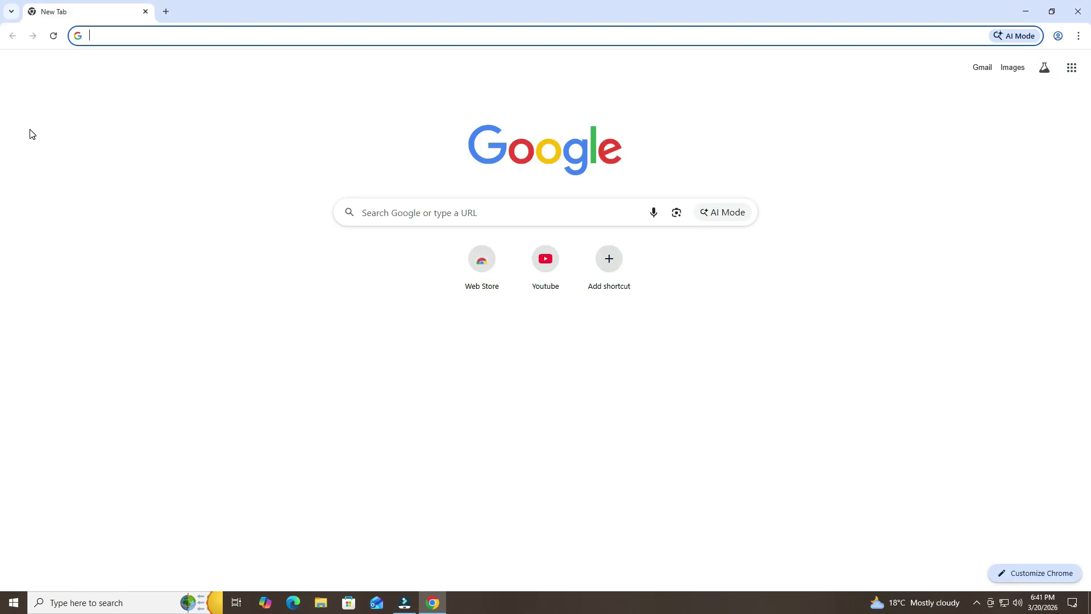
left_click(185, 44)
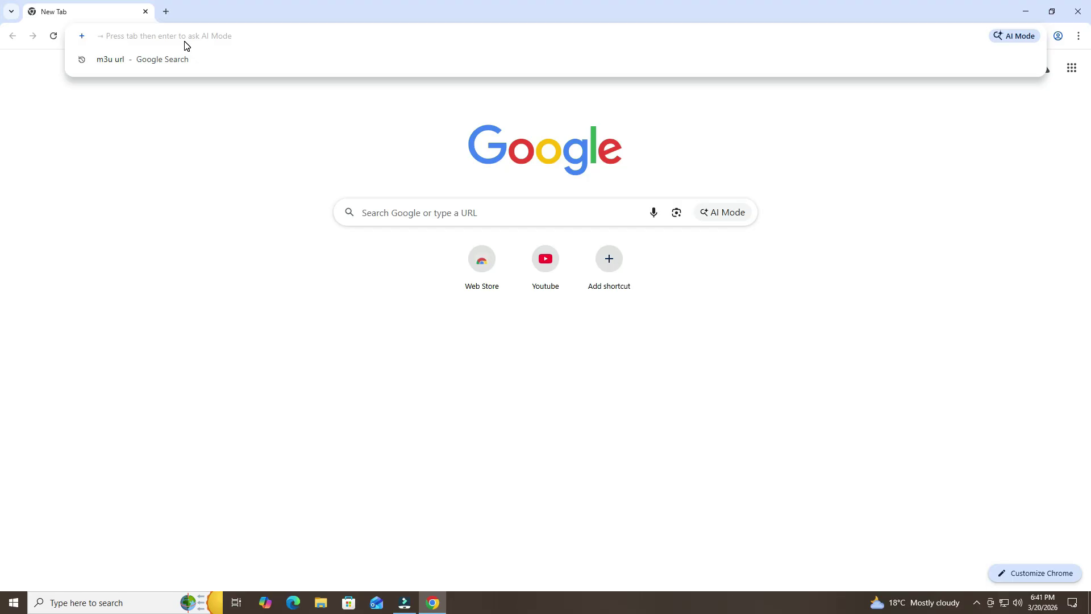
type("vl")
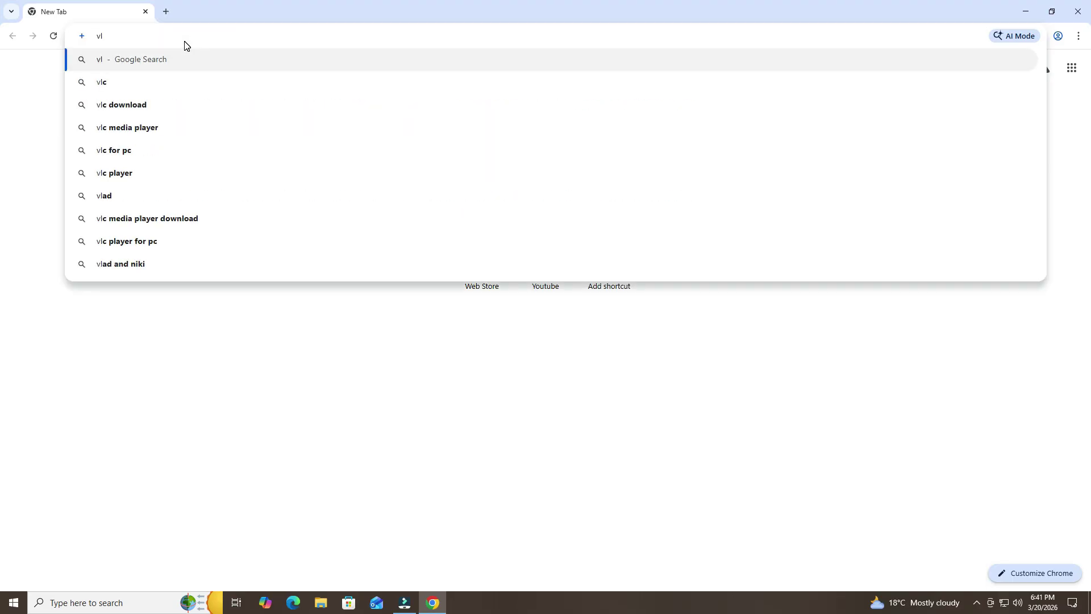
type("c")
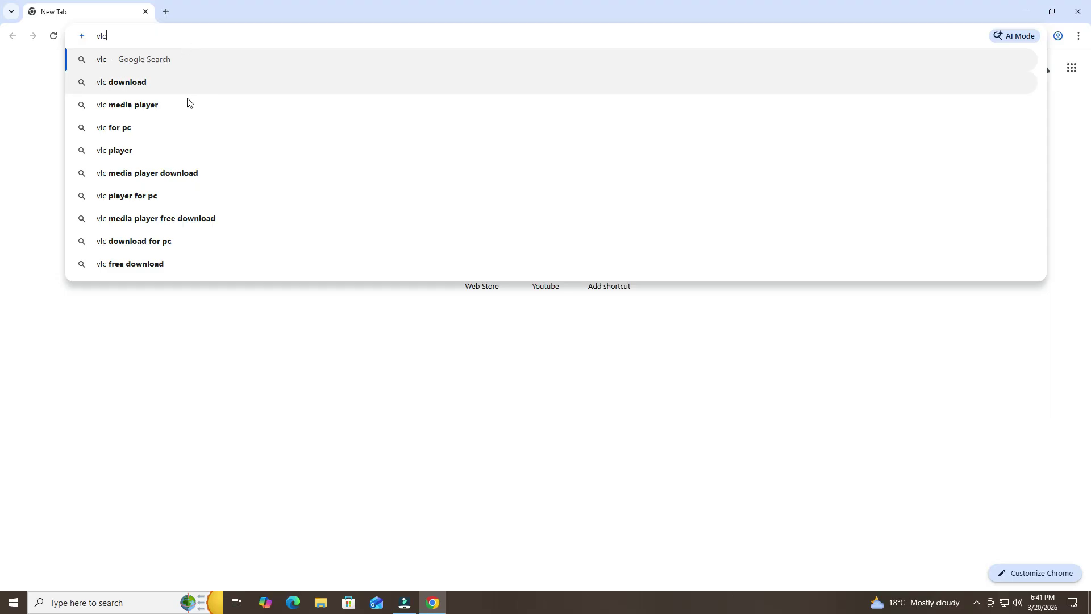
left_click(215, 174)
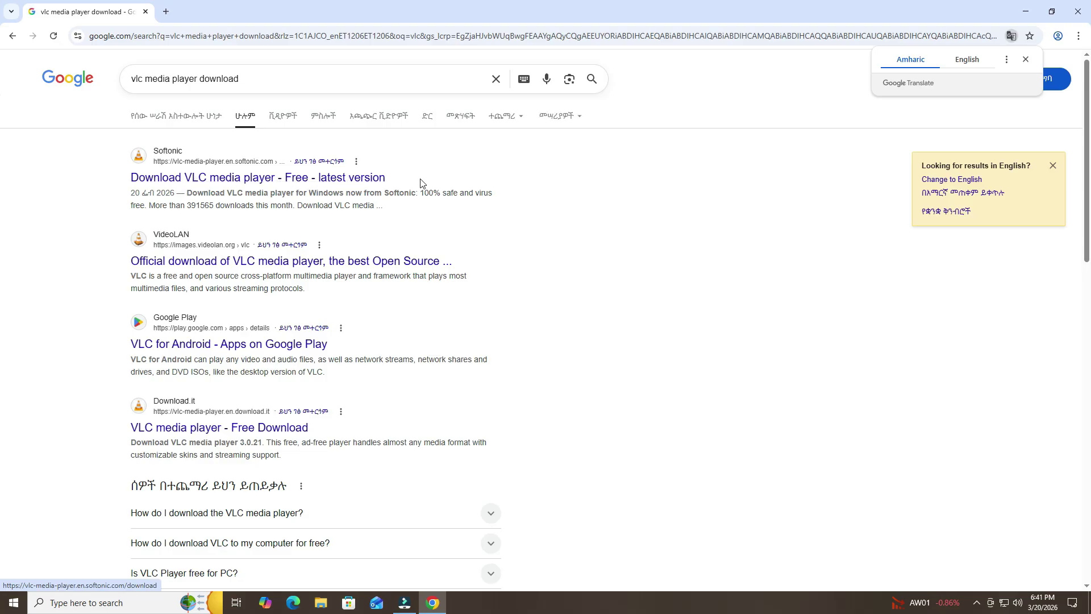
Step: Open the Softonic result for VLC media player and start the free download for PC
left_click(332, 182)
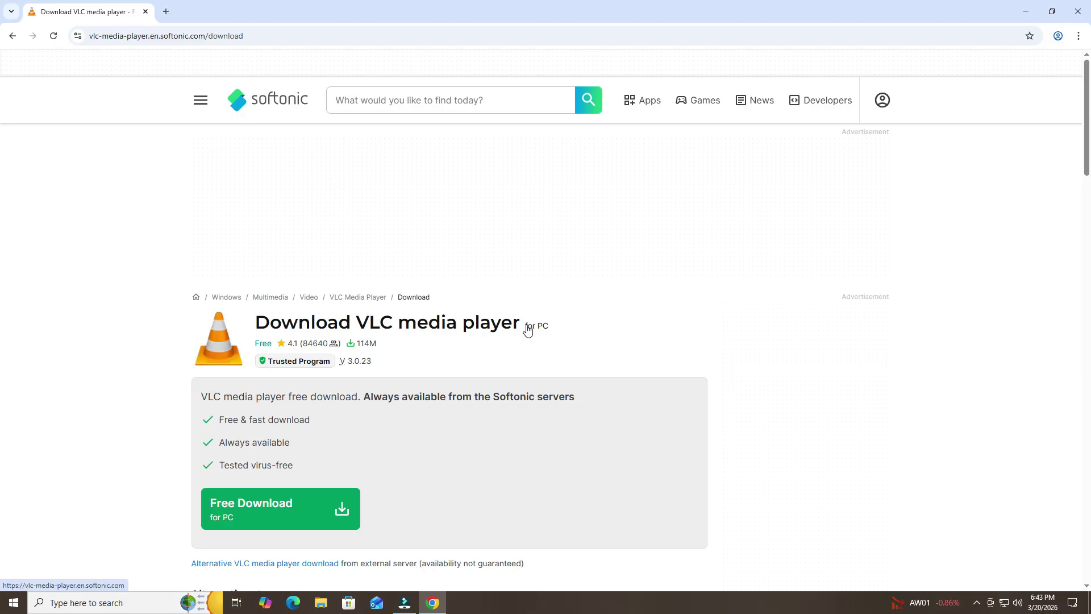
scroll(526, 328, "down", 3)
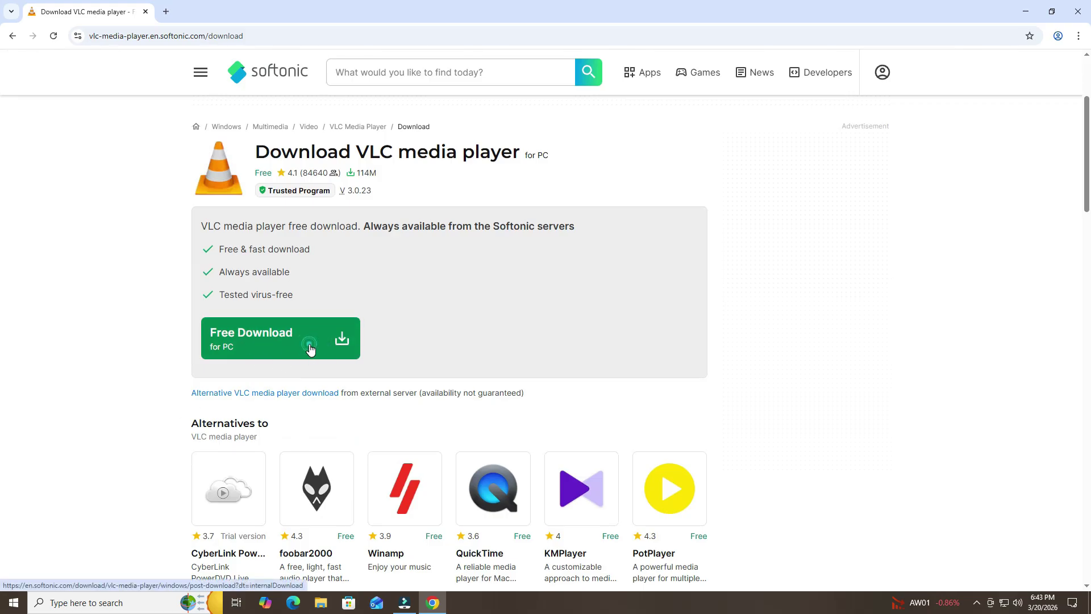
left_click(310, 350)
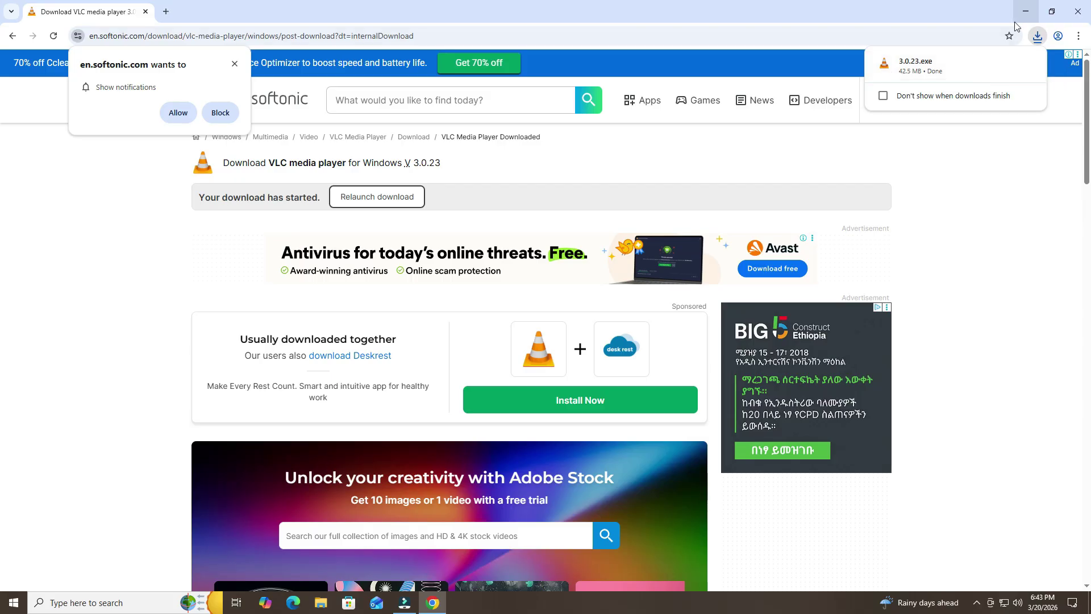
Step: Run the downloaded 3.0.23 installer from the Downloads folder and minimize the File Explorer and Chrome windows
left_click(1006, 66)
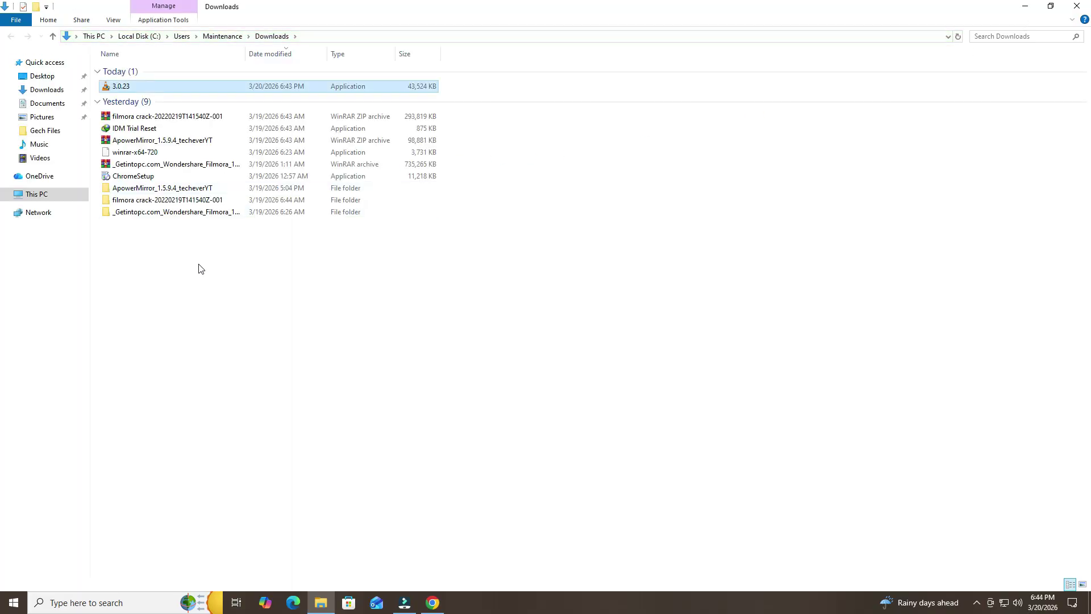
double_click(163, 87)
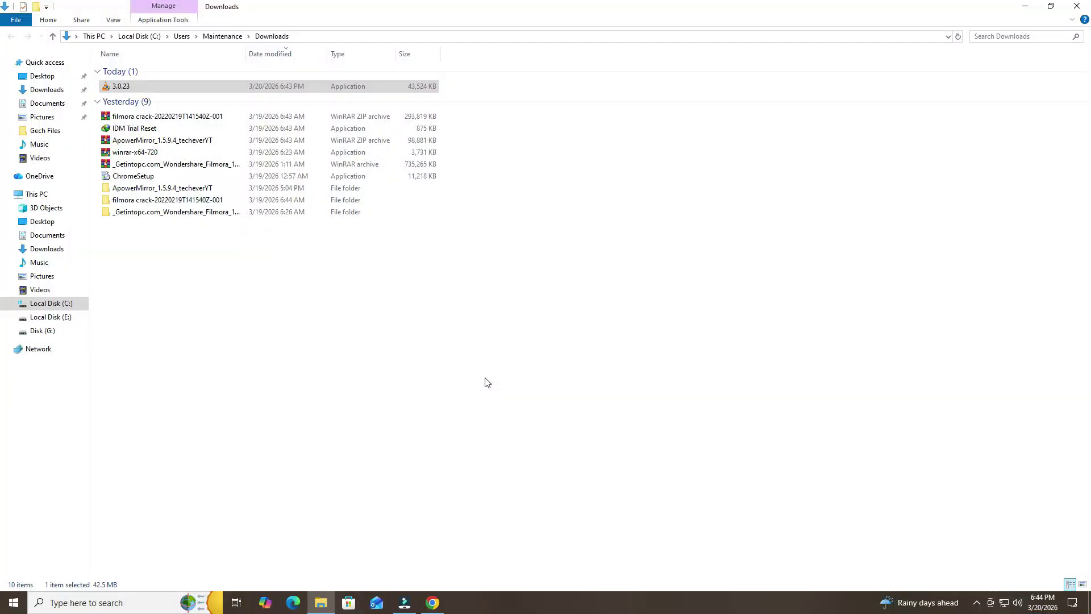
left_click(1026, 7)
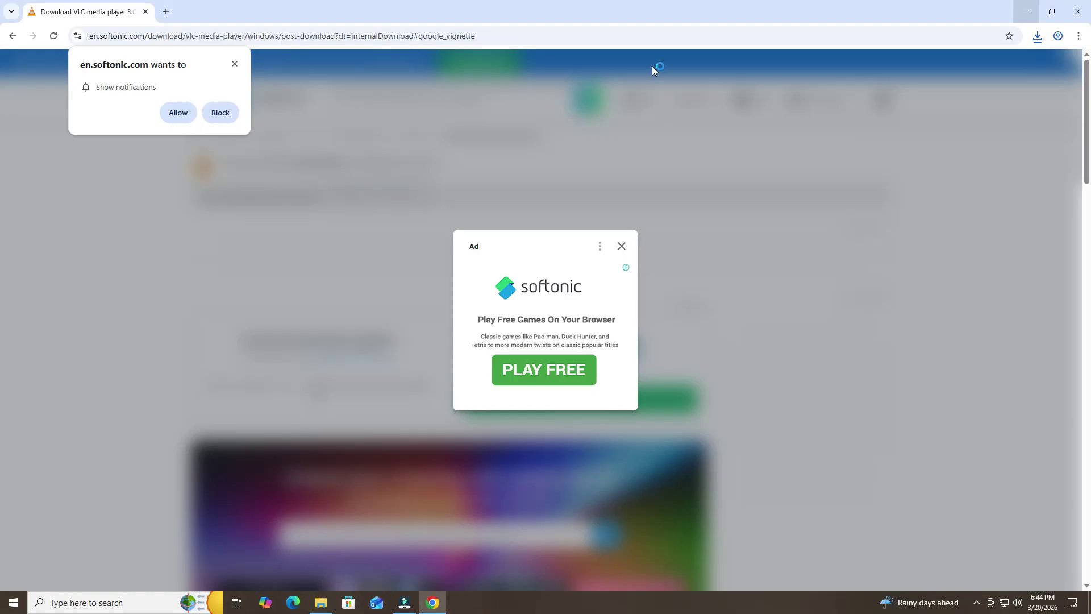
left_click(1026, 11)
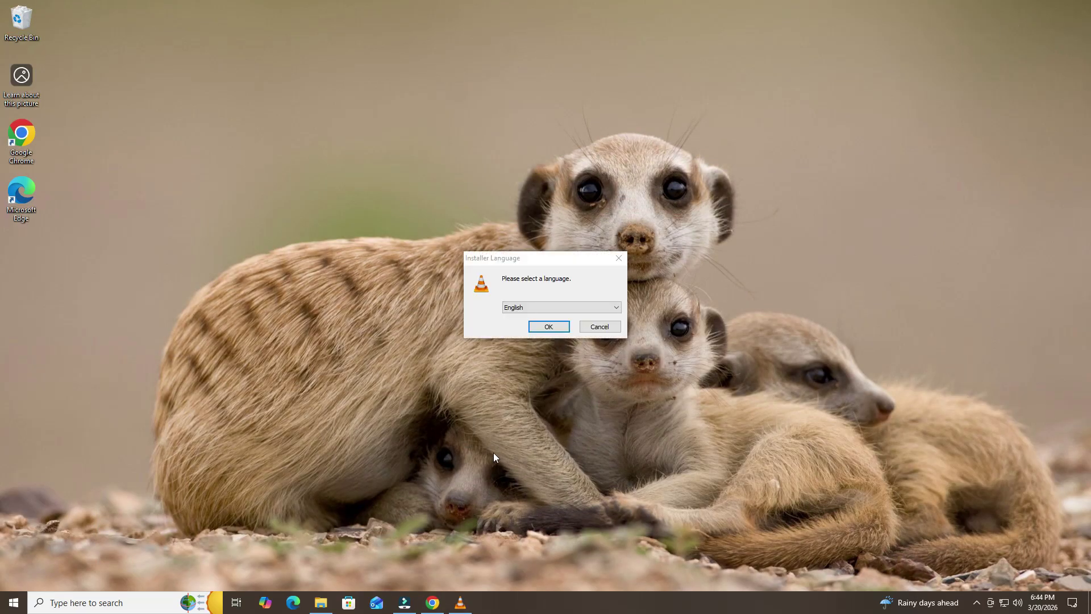
Step: Install VLC media player in English with the default components and finish setup with Run VLC media player enabled
left_click(549, 330)
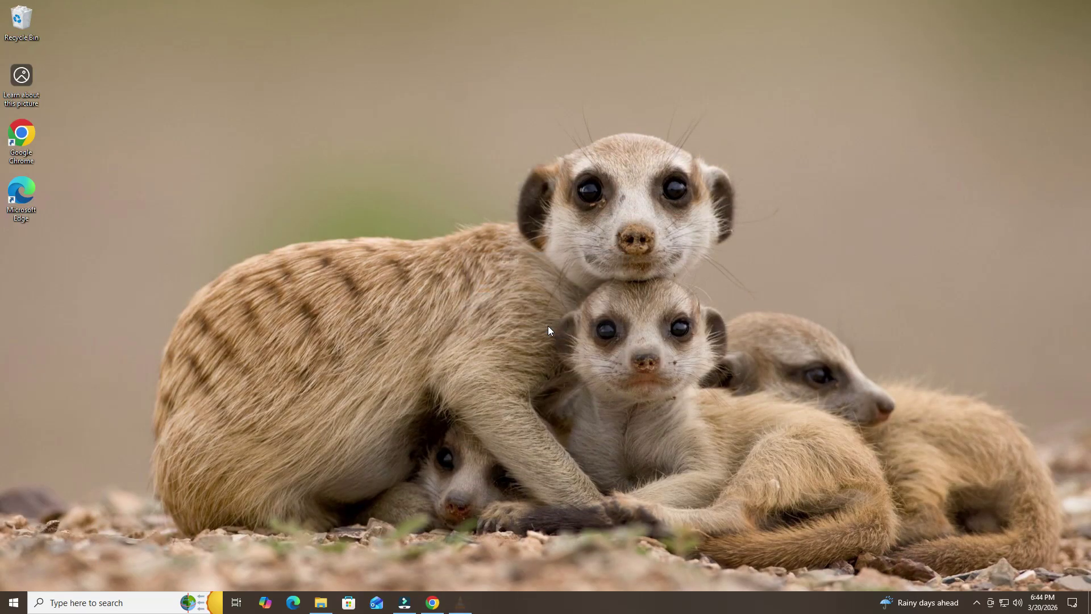
left_click(610, 396)
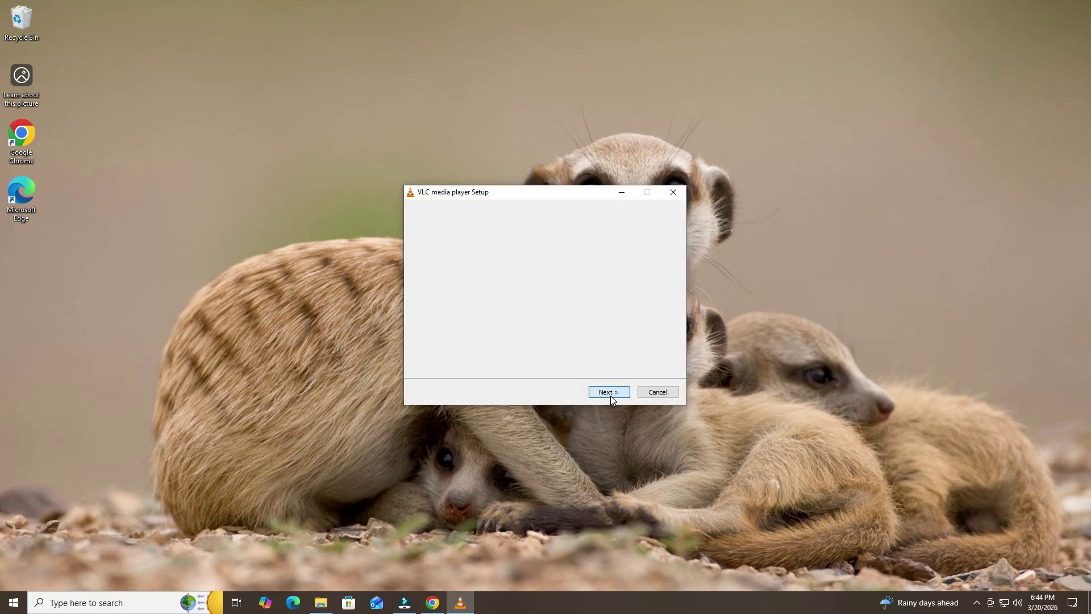
left_click(611, 396)
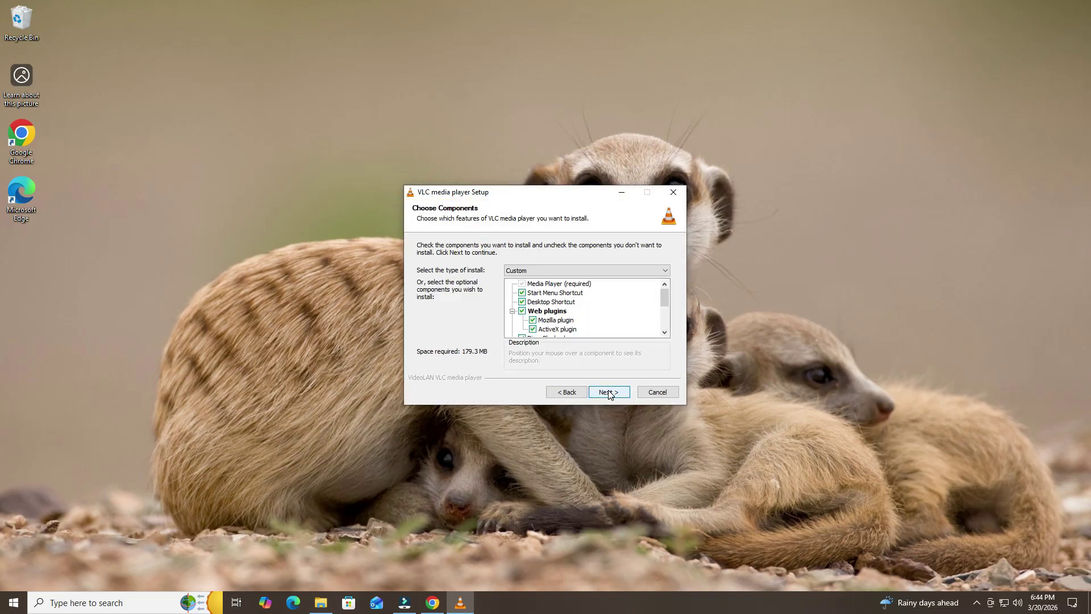
left_click(609, 394)
left_click(609, 392)
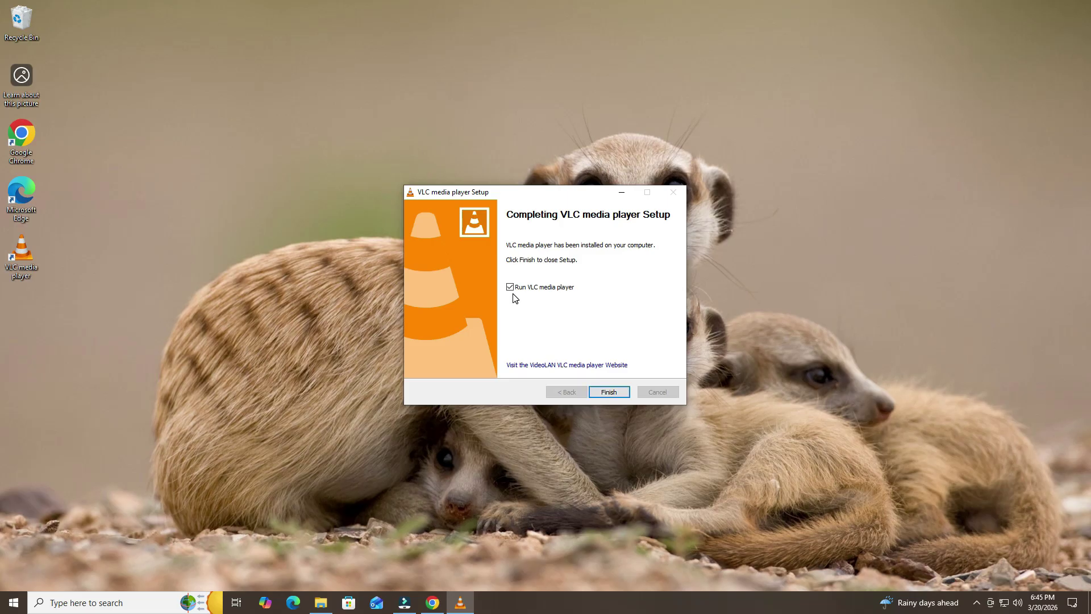
left_click(609, 392)
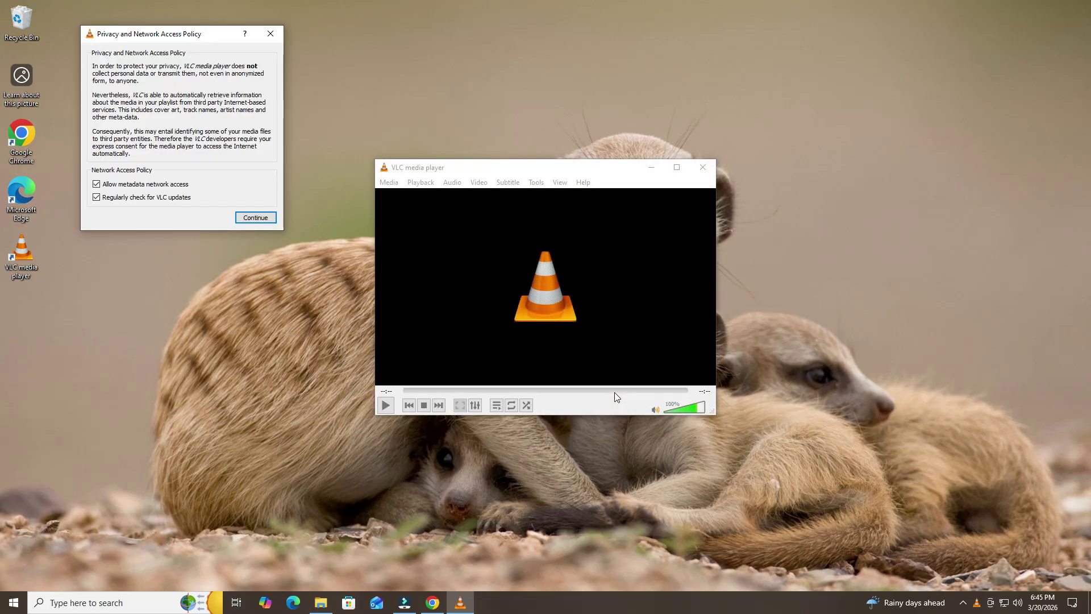
Step: Close the Privacy and Network Access Policy dialog and open VLC's network stream dialog
left_click(270, 36)
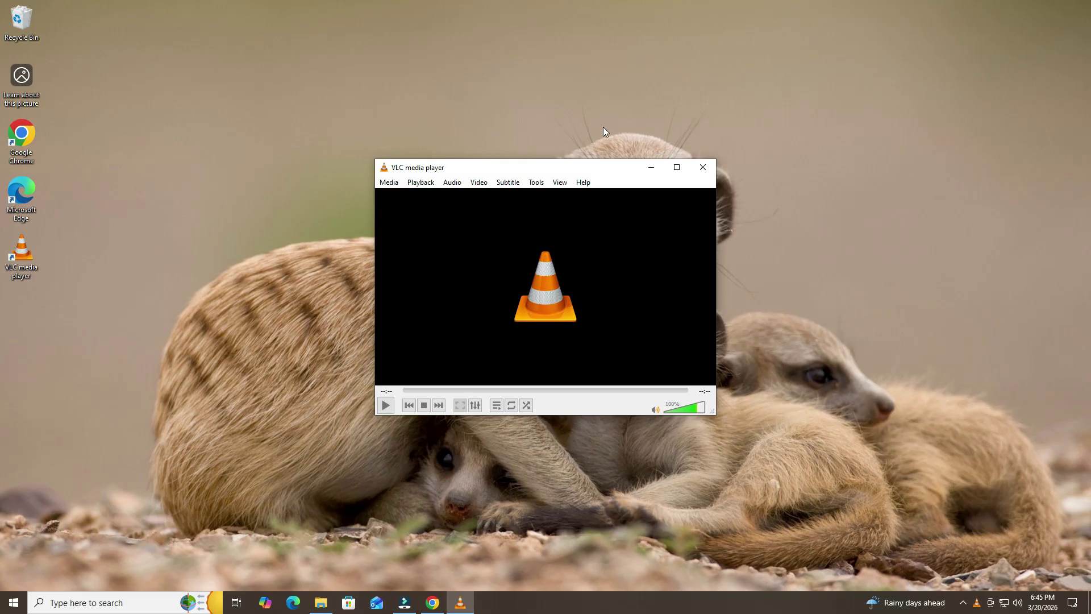
left_click(392, 185)
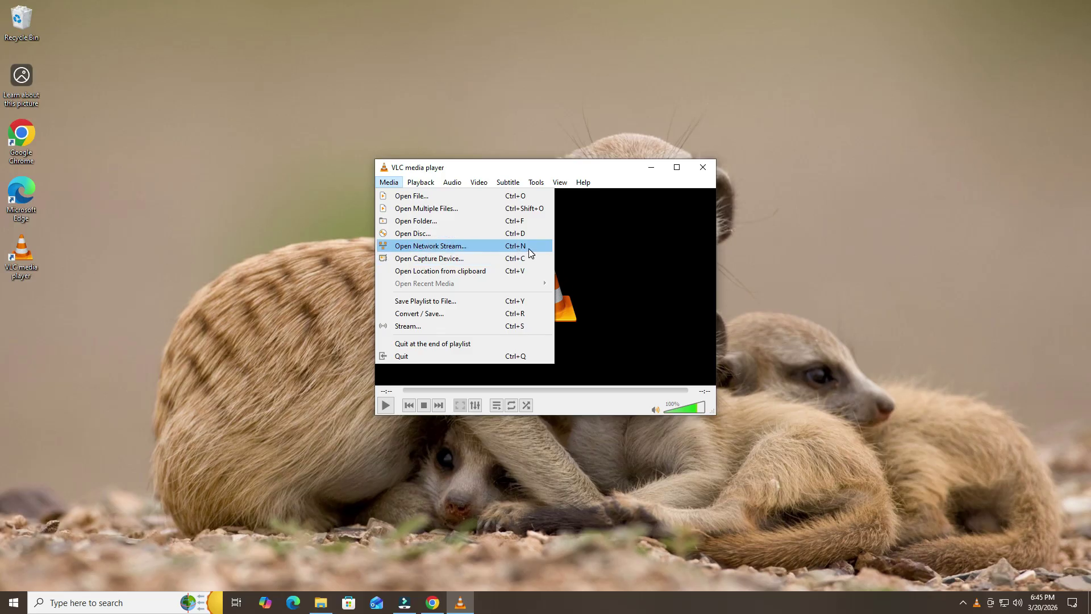
left_click(454, 250)
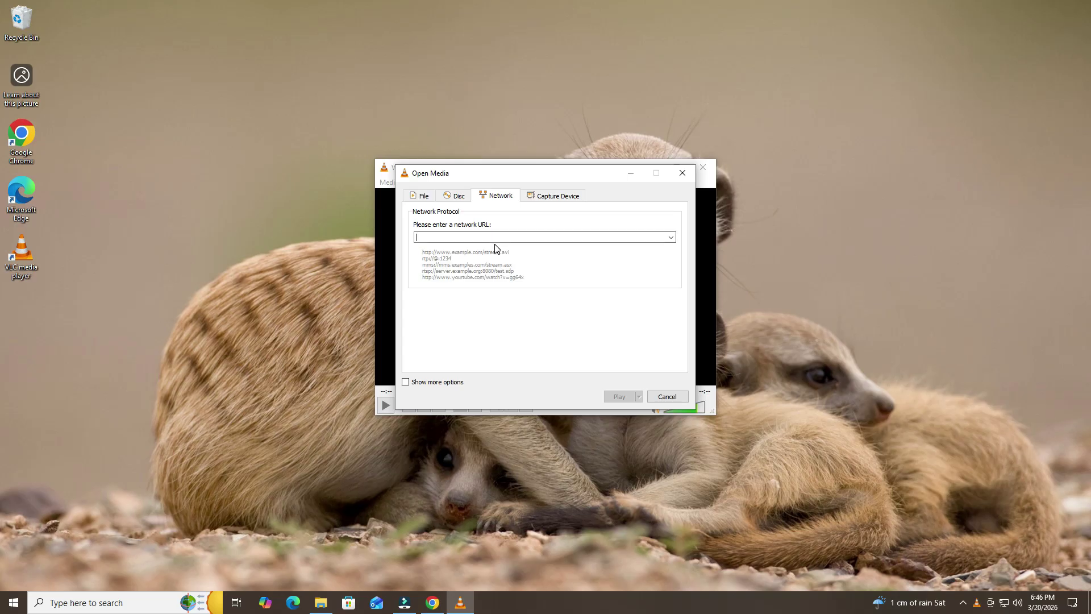
Step: Switch to Chrome and search for "m3u url" in a new tab
left_click(433, 601)
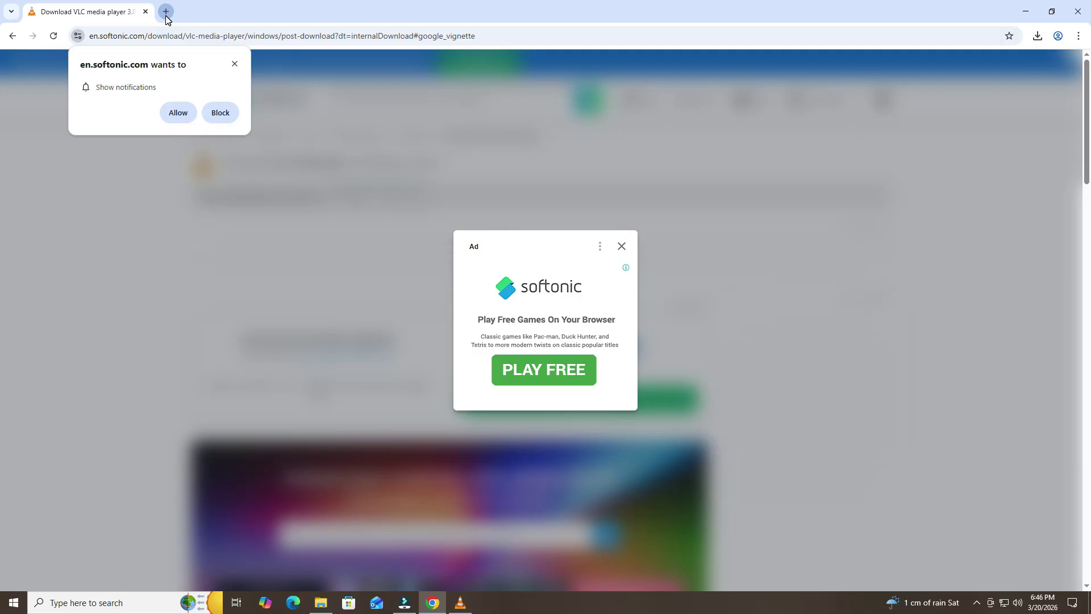
left_click(166, 15)
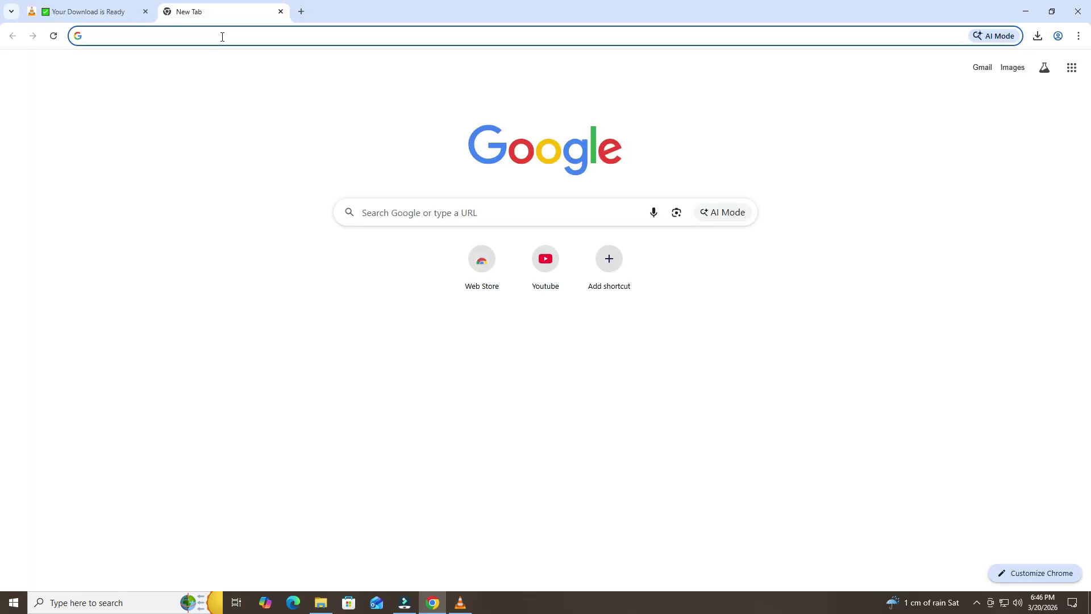
type("m")
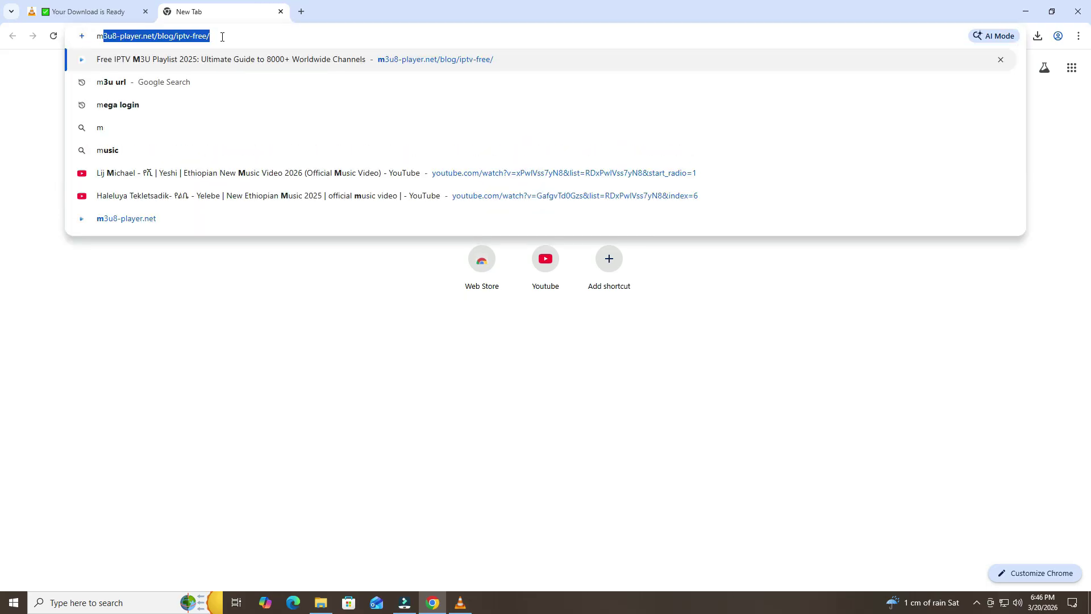
type("3u")
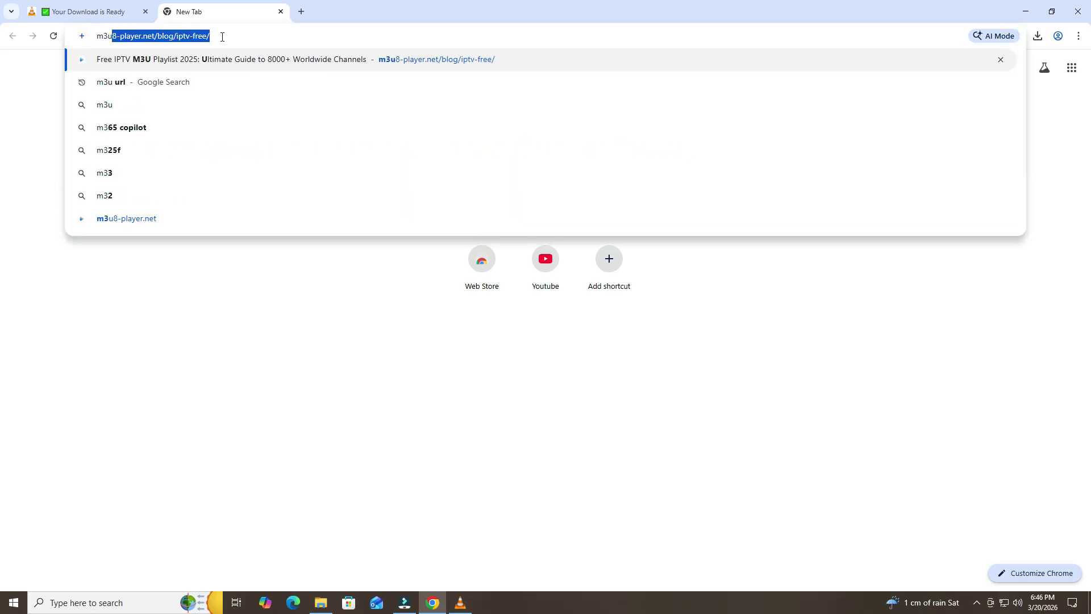
type(" url")
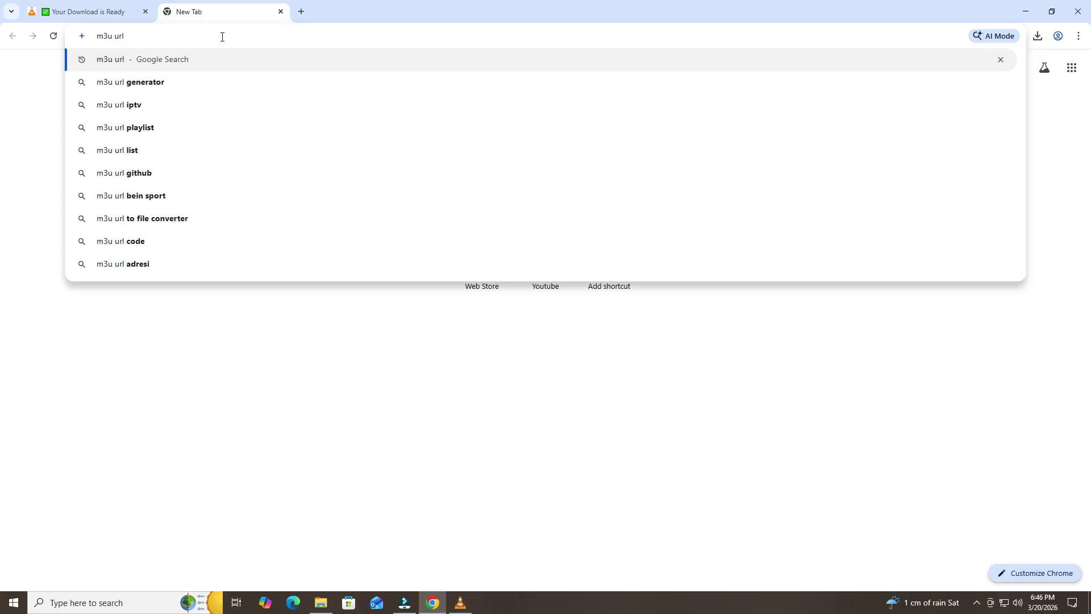
key("Return")
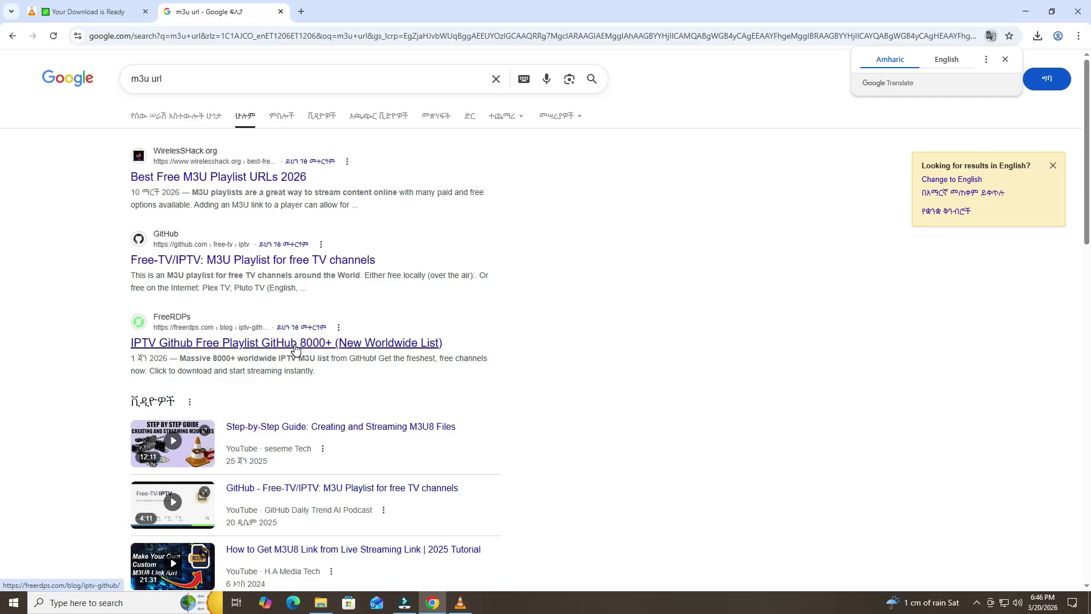
Step: Open the FreeRDPs IPTV GitHub playlist article and copy the Animation category's M3U playlist URL from its table
left_click(302, 344)
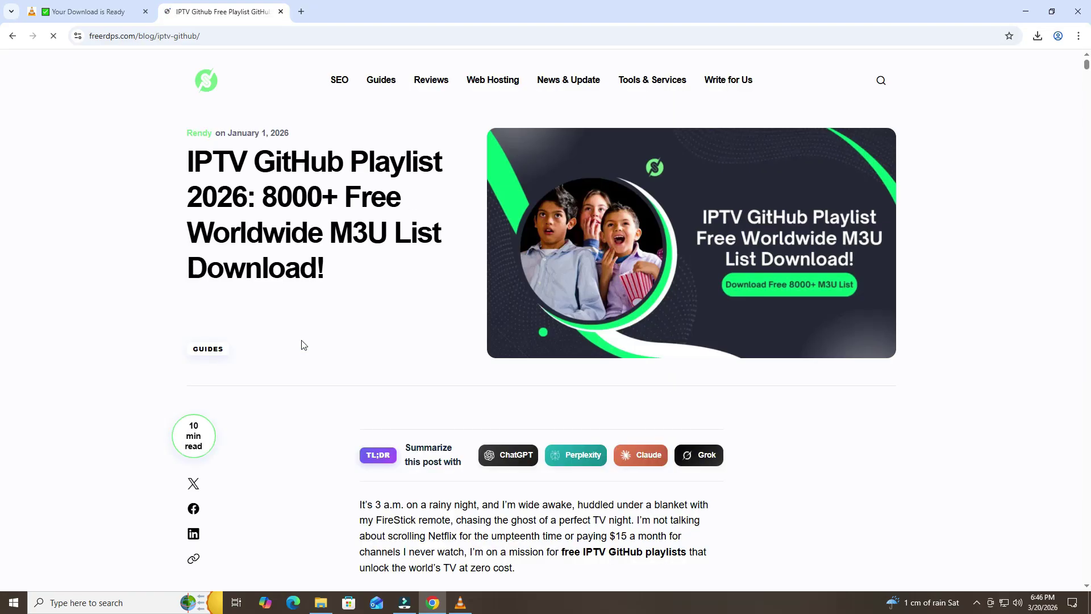
scroll(322, 351, "down", 20)
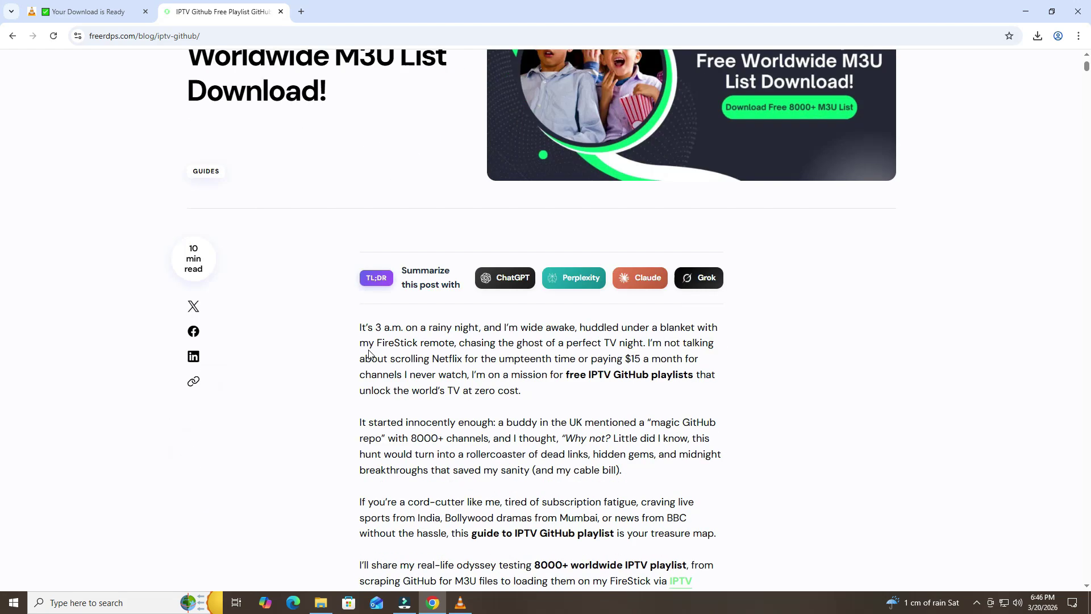
scroll(433, 359, "down", 17)
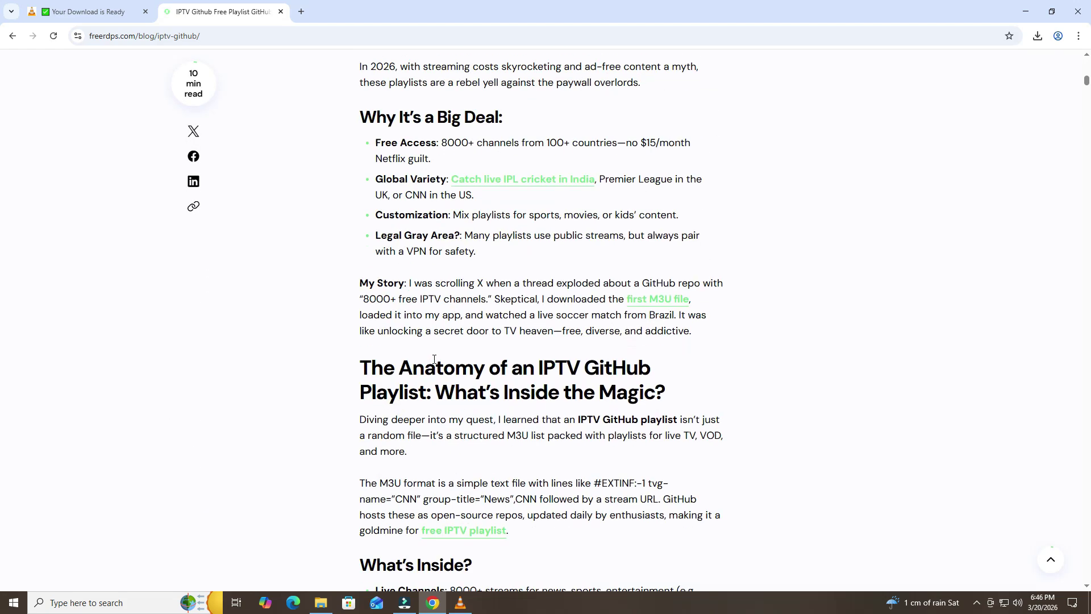
scroll(435, 363, "down", 14)
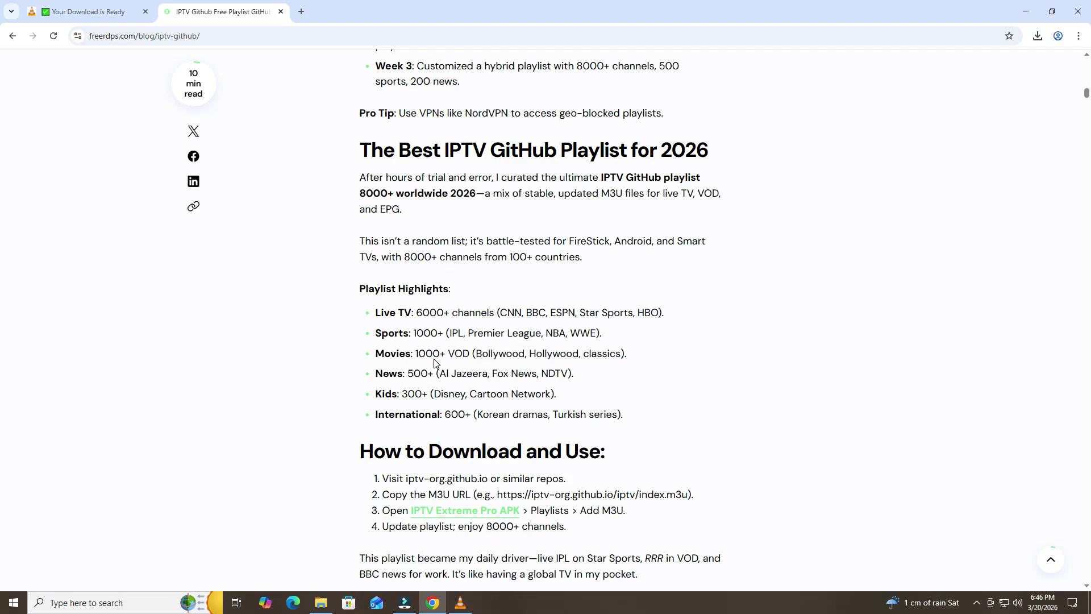
scroll(436, 363, "down", 3)
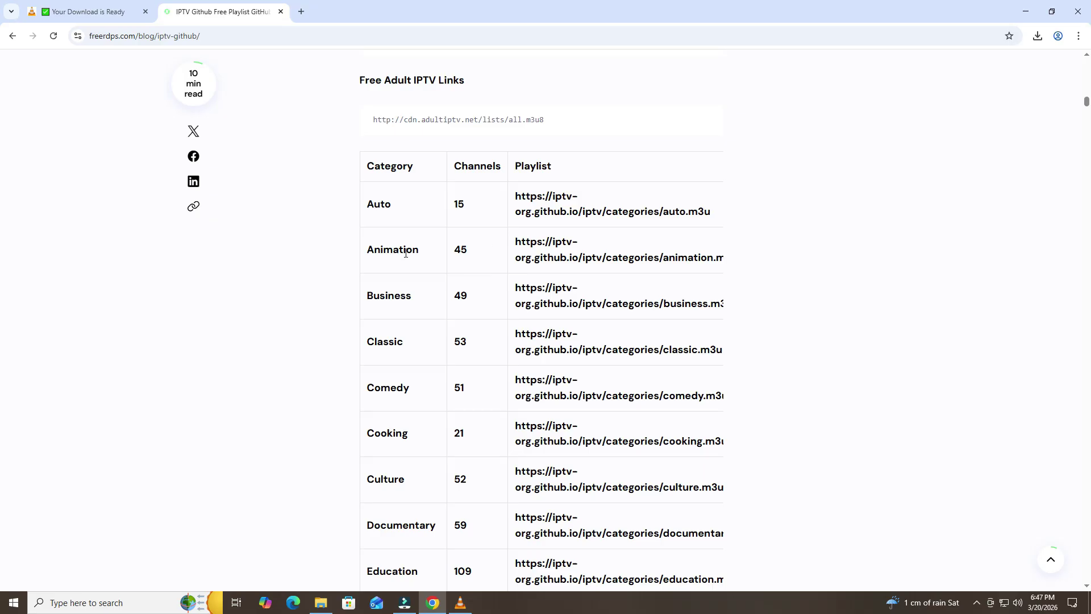
left_click_drag(516, 241, 722, 267)
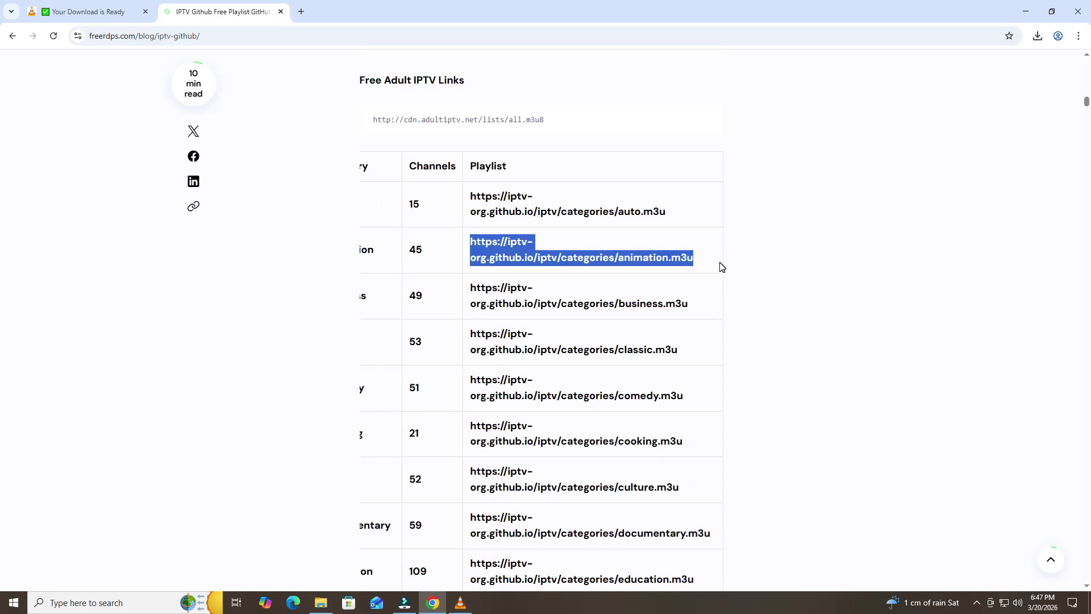
right_click(670, 259)
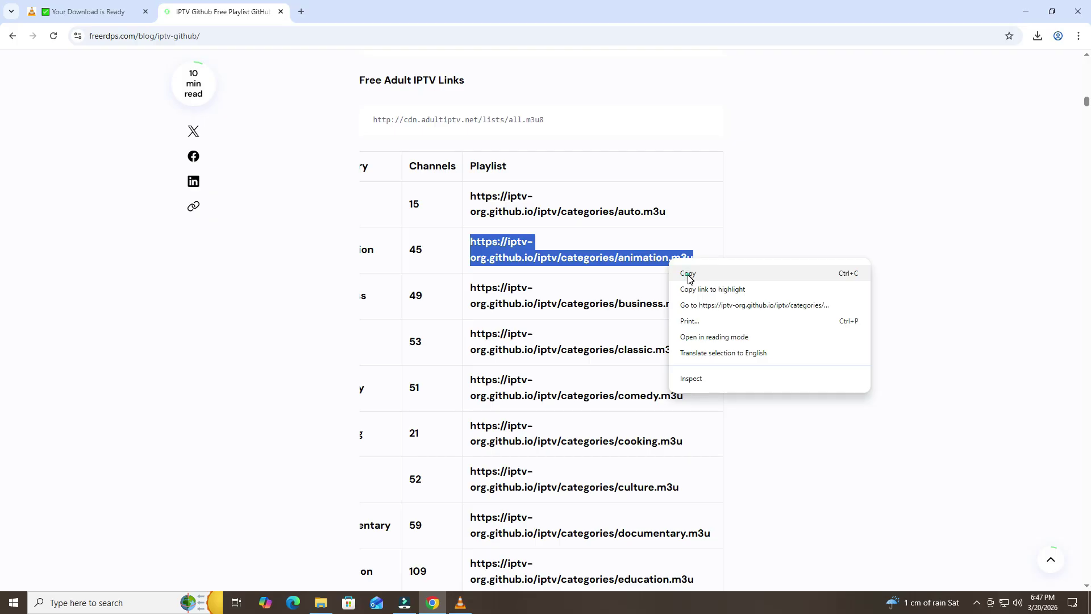
left_click(688, 274)
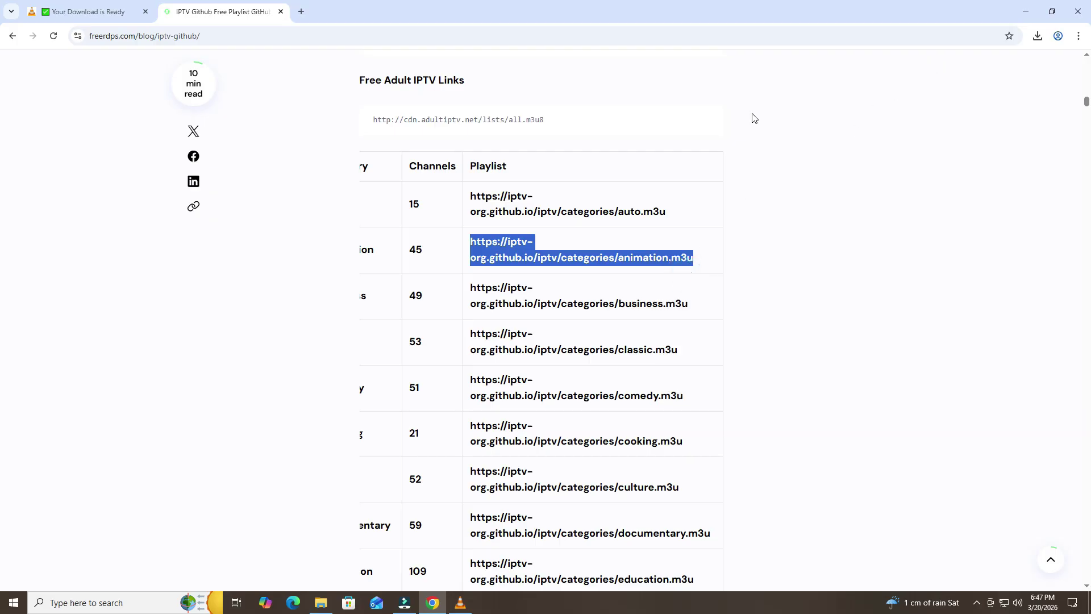
left_click(1025, 12)
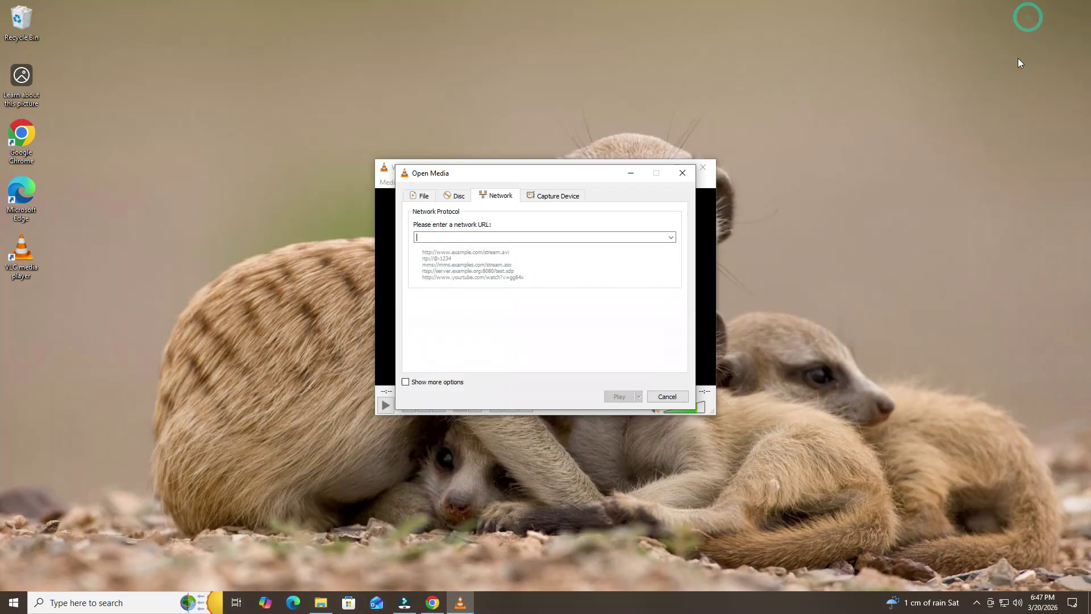
right_click(449, 236)
left_click(476, 299)
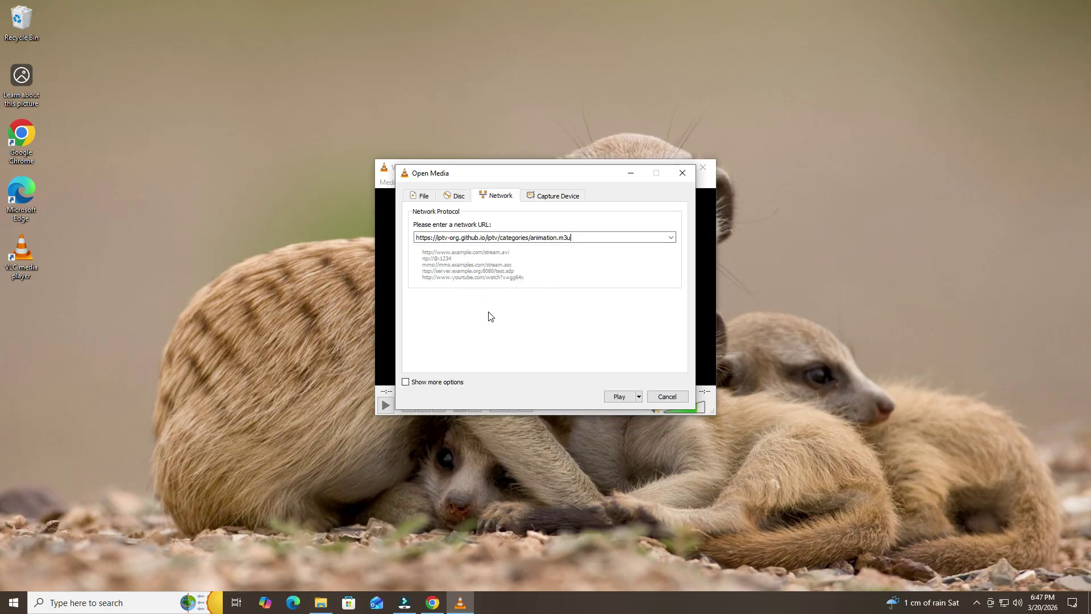
left_click(620, 398)
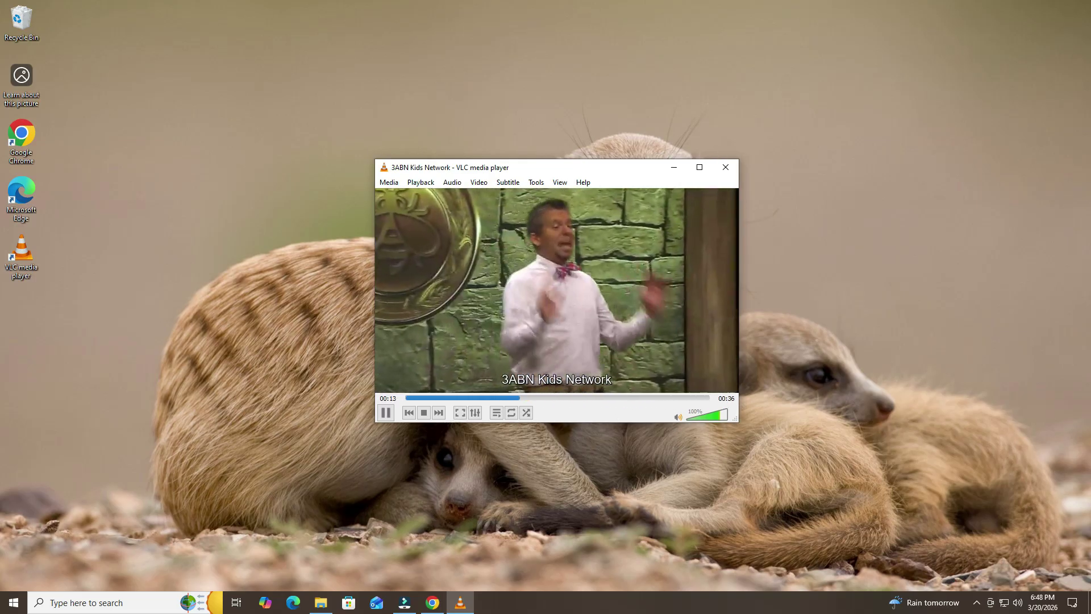
Step: Maximize the VLC window to watch the playing channel, and minimize the player to the desktop
left_click(699, 168)
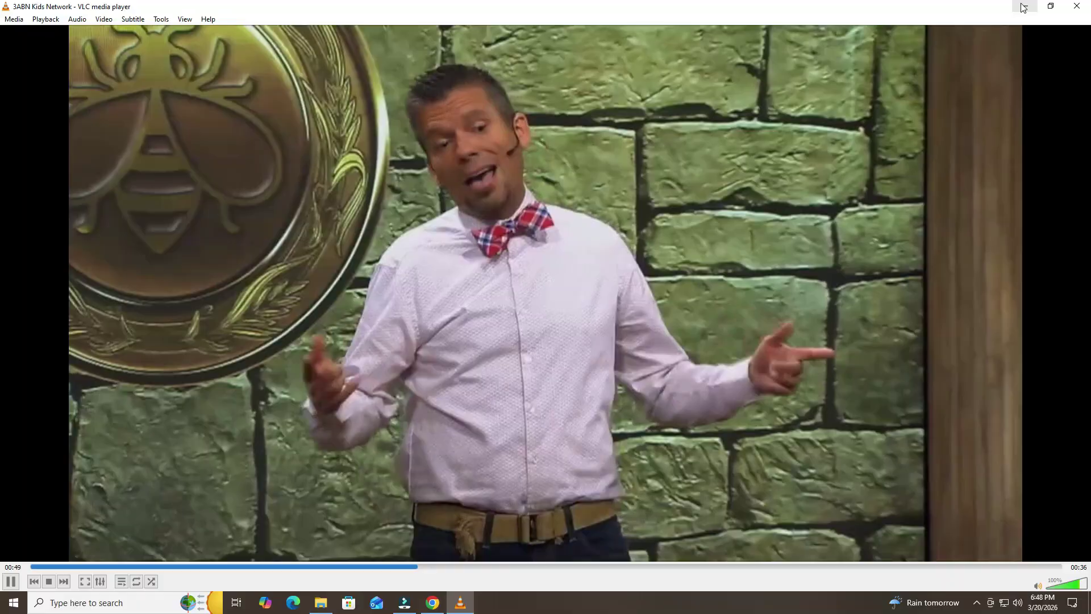
left_click(1023, 7)
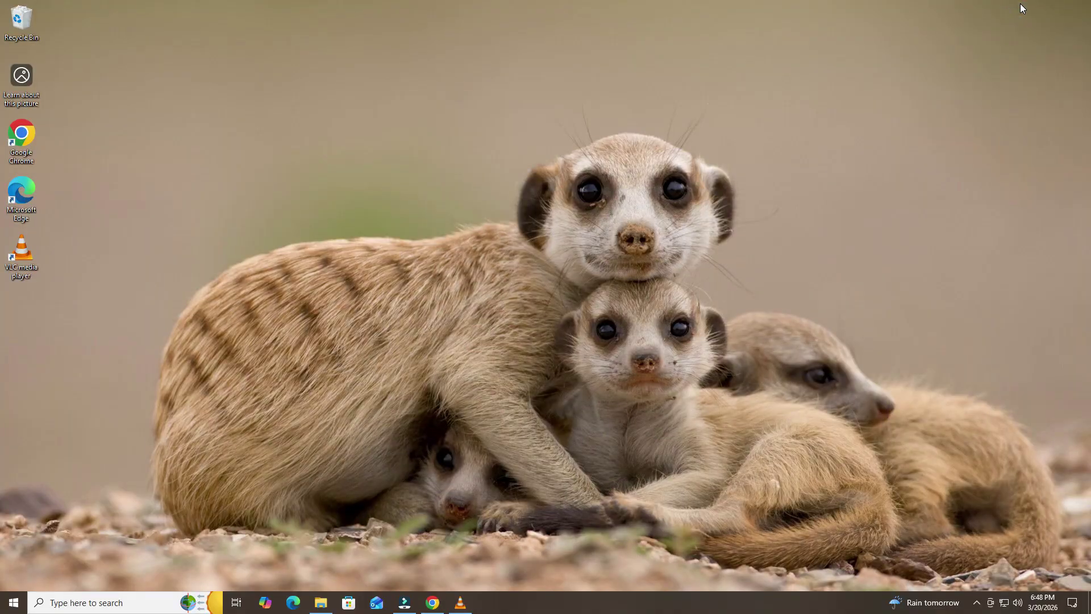